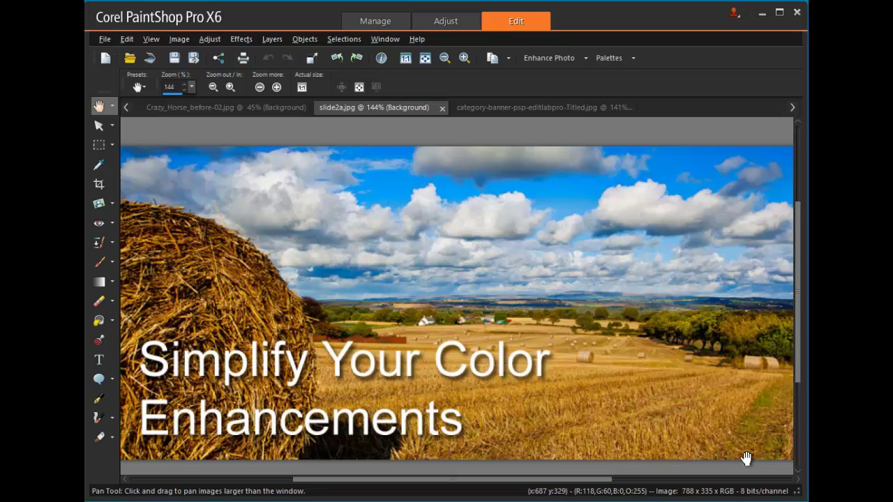
Open Crazy_Horse_before-02.jpg in Effects > Plugins > PictoColor > iCorrect EditLab Pro 6.0
{"action": "left_click", "coordinate": [188, 107]}
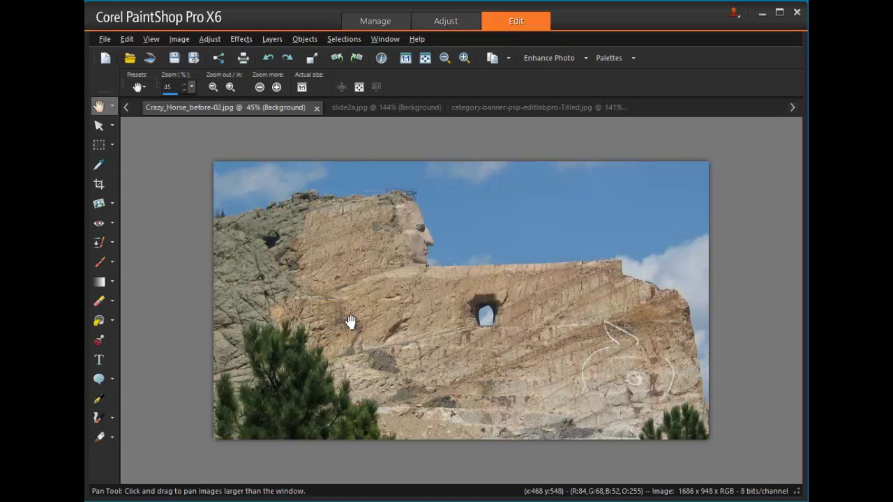
{"action": "left_click", "coordinate": [243, 39]}
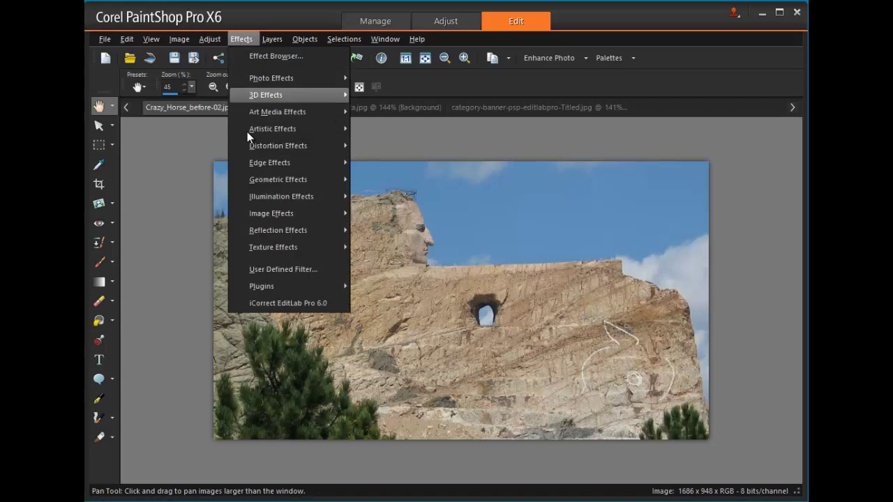
{"action": "mouse_move", "coordinate": [279, 286]}
{"action": "mouse_move", "coordinate": [396, 285]}
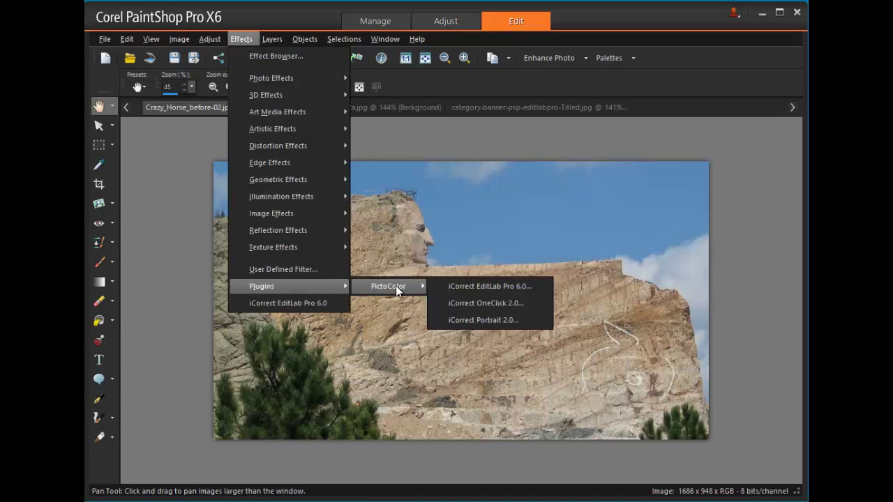
{"action": "left_click", "coordinate": [495, 285]}
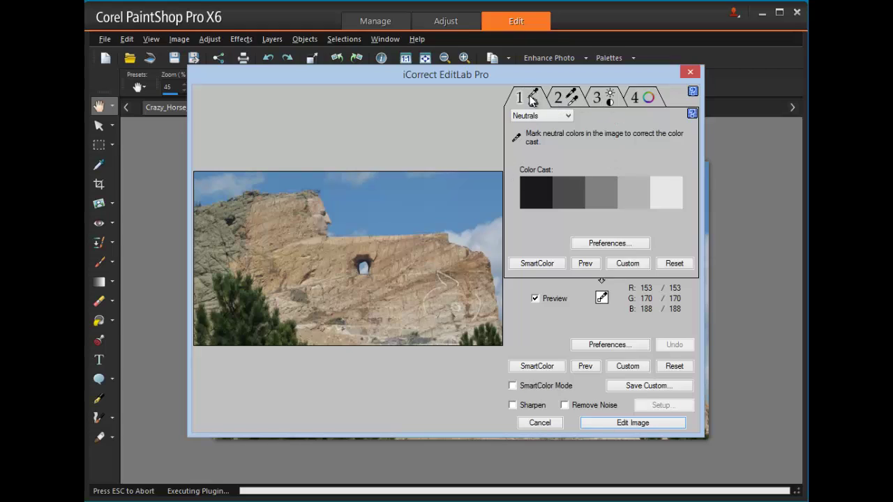
{"action": "left_click", "coordinate": [569, 102]}
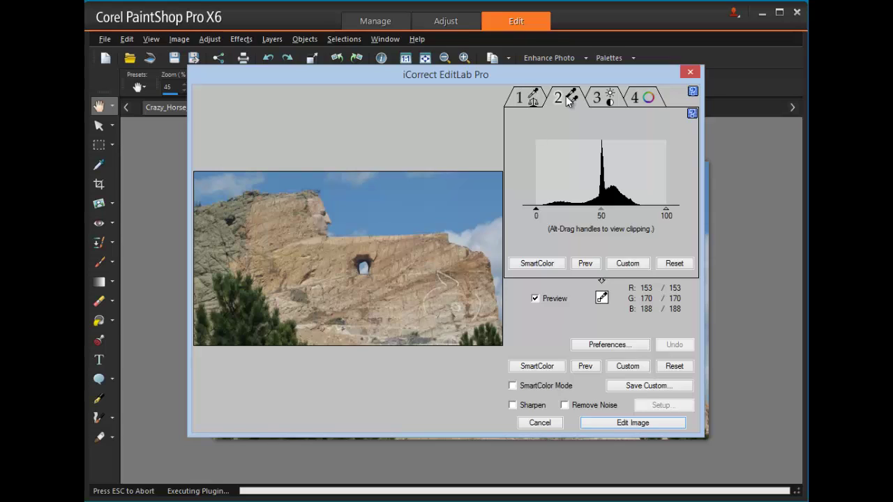
{"action": "left_click", "coordinate": [606, 100]}
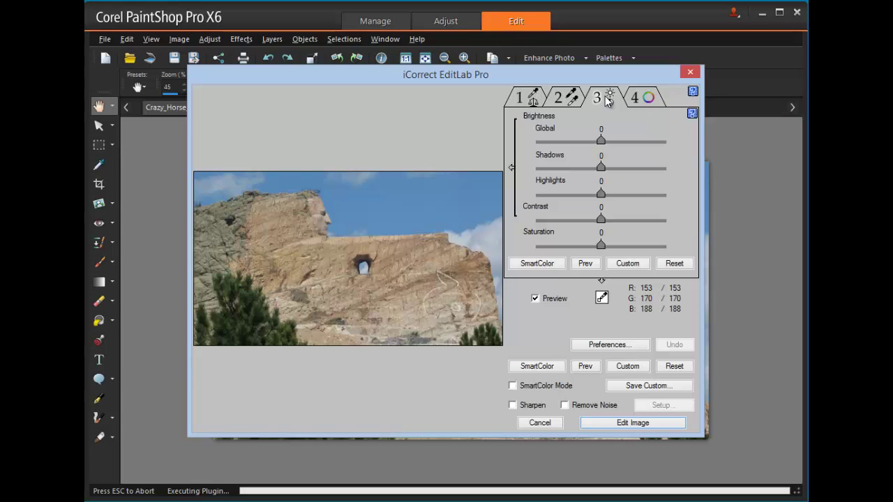
{"action": "left_click", "coordinate": [640, 97]}
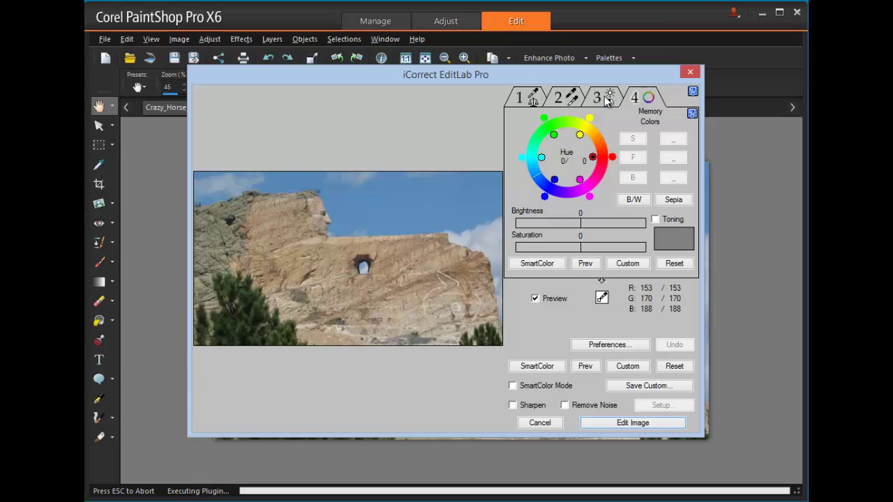
{"action": "left_click", "coordinate": [533, 98]}
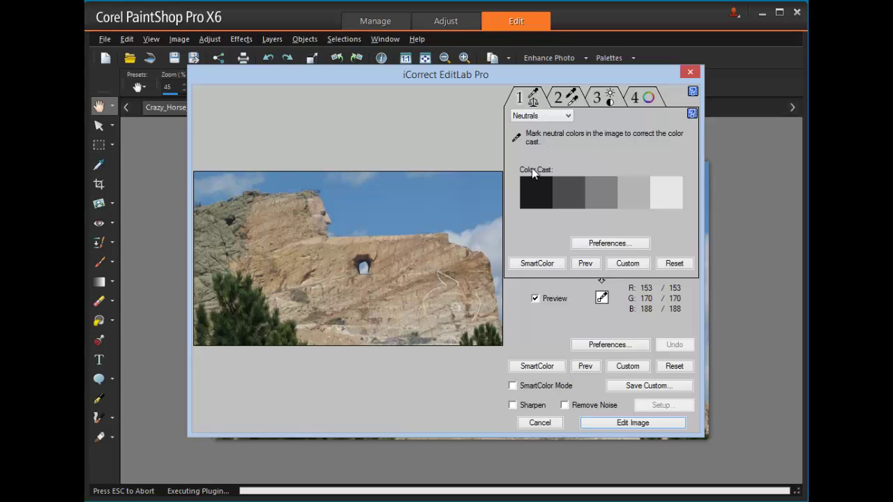
Mark neutral areas and the zoomed-in cloud as neutral white, shifting the highlight cast to B 3
{"action": "left_click", "coordinate": [501, 227]}
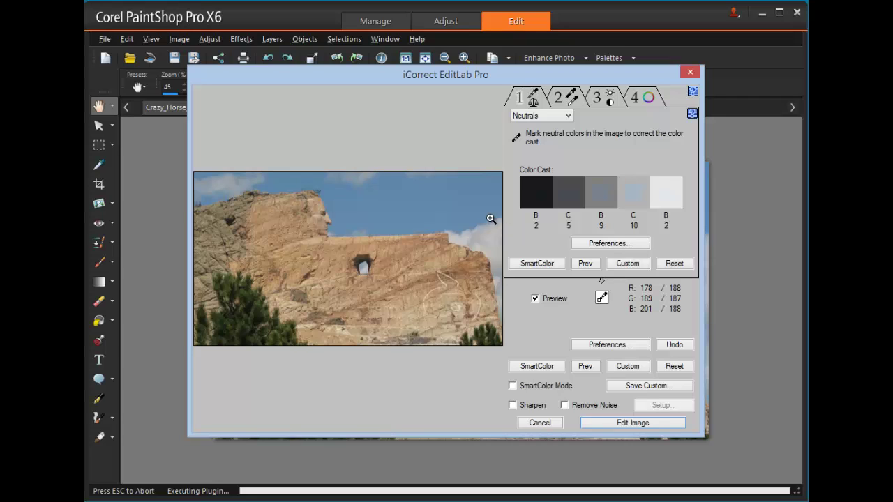
{"action": "left_click_drag", "start_coordinate": [447, 225], "coordinate": [478, 235]}
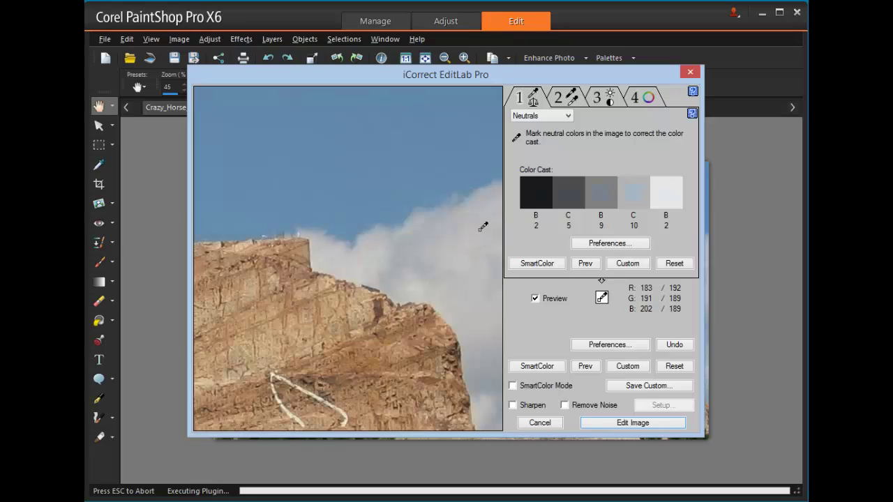
{"action": "left_click", "coordinate": [482, 296]}
{"action": "left_click", "coordinate": [458, 237]}
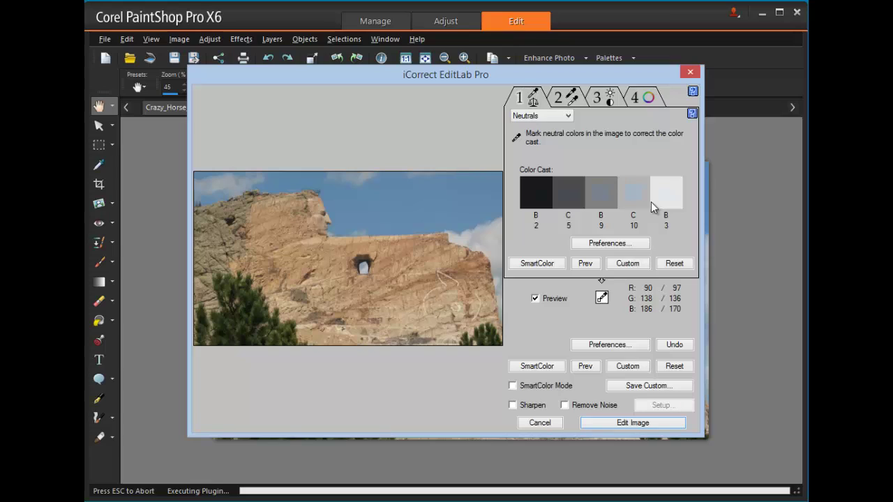
Auto-set the histogram levels, then lower the white point to 81 and set midtone 50
{"action": "left_click", "coordinate": [568, 100]}
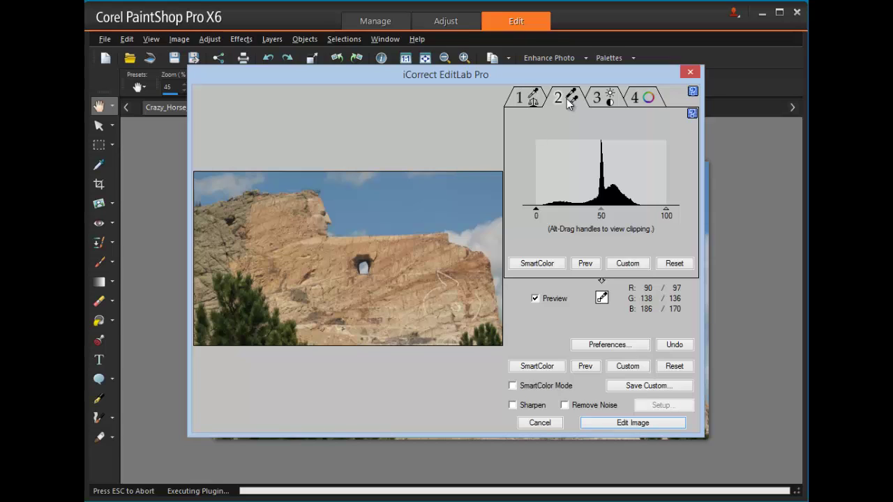
{"action": "left_click", "coordinate": [547, 264]}
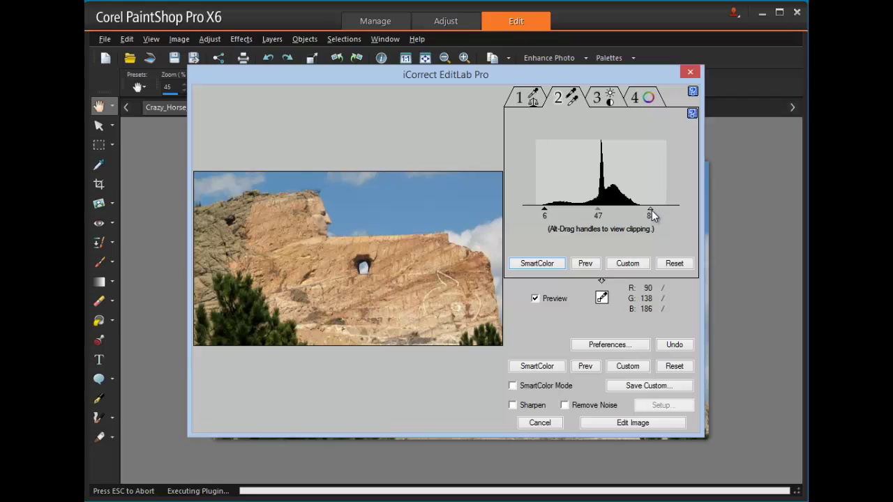
{"action": "left_click_drag", "start_coordinate": [651, 211], "coordinate": [642, 211]}
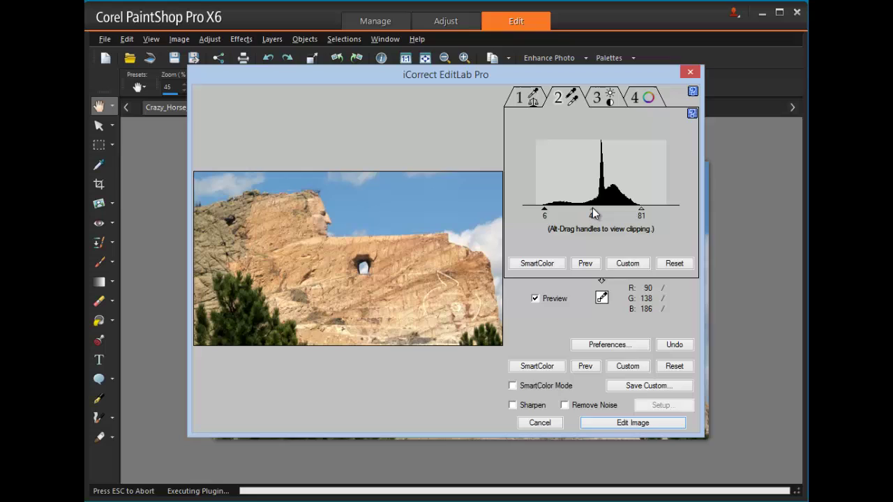
{"action": "left_click_drag", "start_coordinate": [593, 210], "coordinate": [600, 211]}
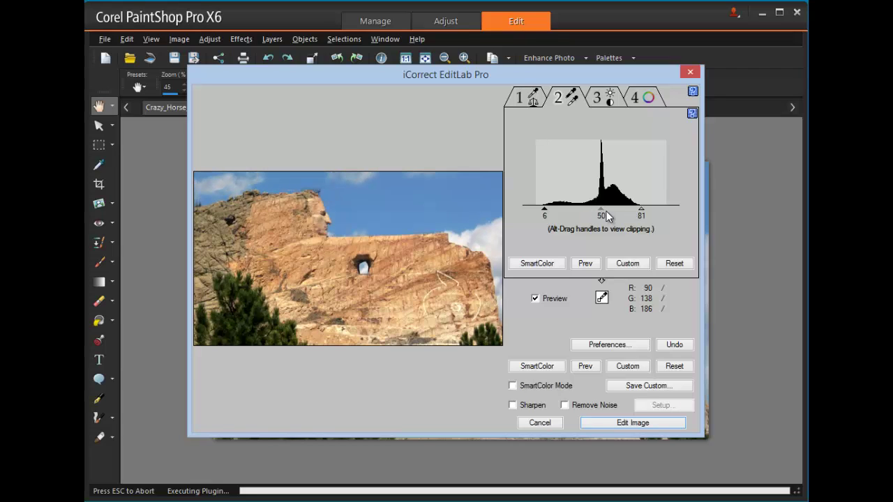
Compare against the original colours, then bring up the brightness, contrast and saturation step
{"action": "left_click", "coordinate": [535, 299]}
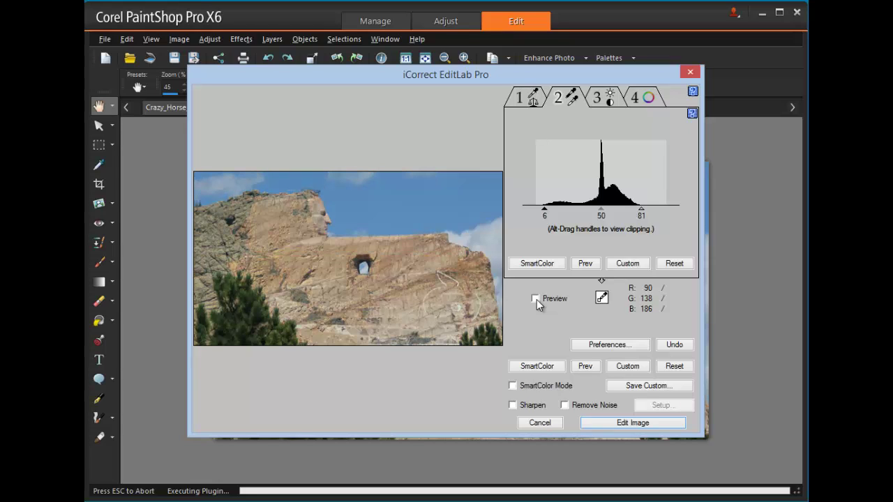
{"action": "left_click", "coordinate": [536, 299]}
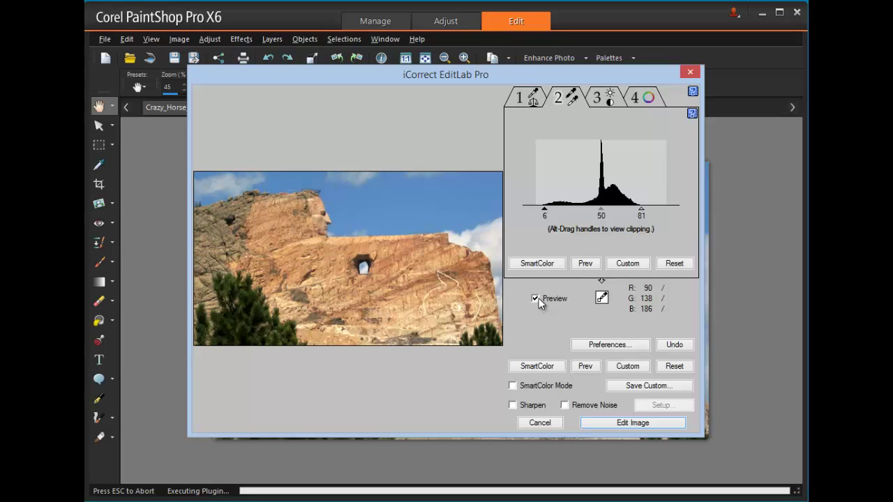
{"action": "left_click", "coordinate": [605, 100]}
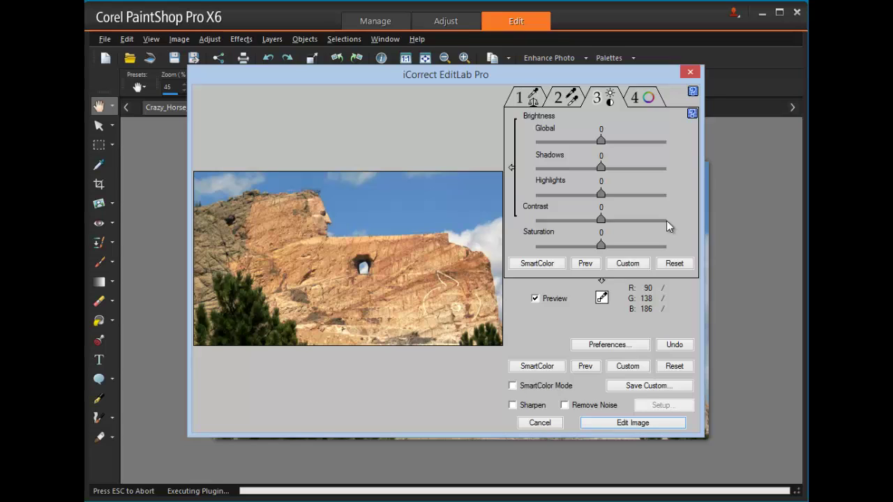
Sample the orange rock as a memory colour and set saturation +15, brightness +4
{"action": "left_click", "coordinate": [637, 99]}
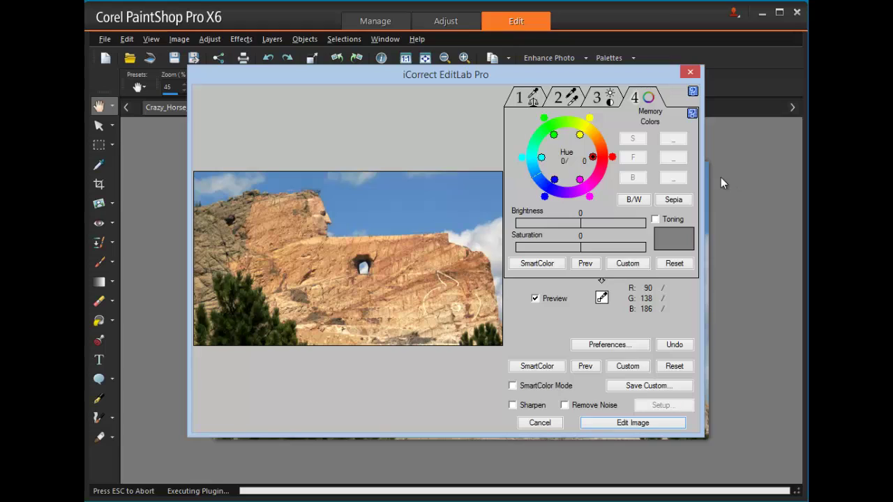
{"action": "left_click", "coordinate": [403, 250]}
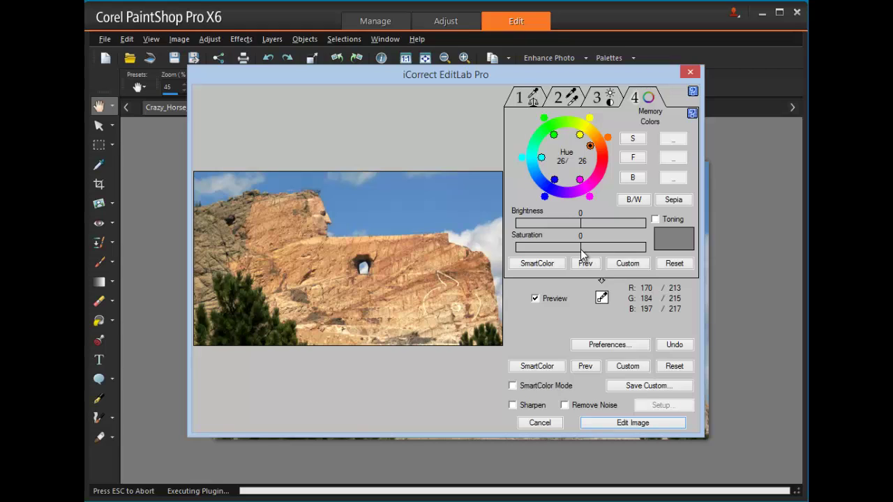
{"action": "left_click_drag", "start_coordinate": [581, 249], "coordinate": [600, 251]}
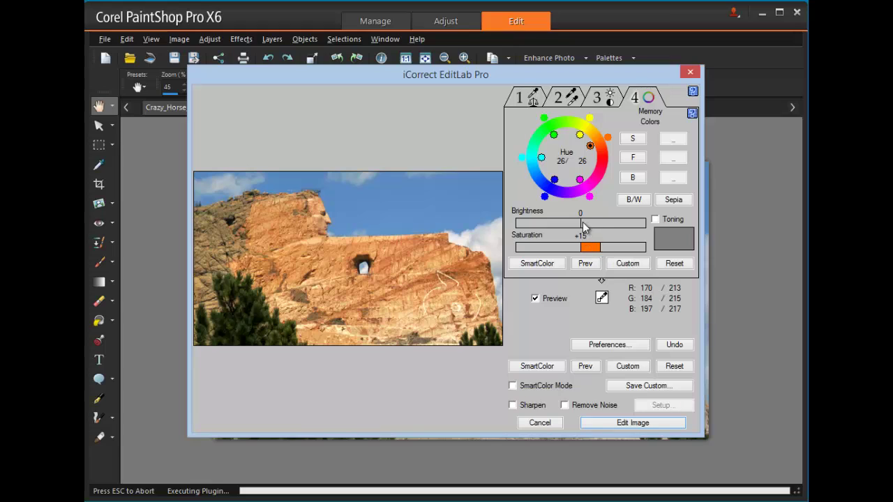
{"action": "left_click_drag", "start_coordinate": [584, 225], "coordinate": [587, 227]}
Sample the sky, apply the Blue Sky memory colour, and raise saturation to +6 at brightness -2
{"action": "left_click", "coordinate": [410, 202]}
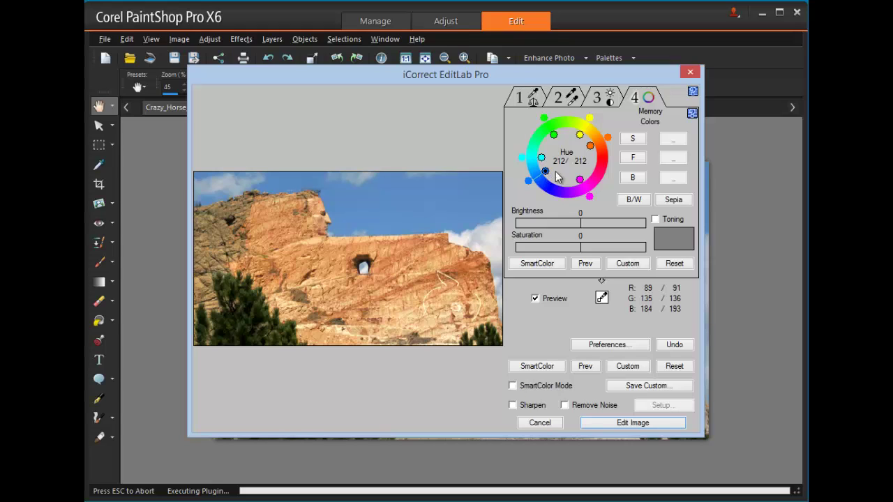
{"action": "left_click", "coordinate": [632, 179]}
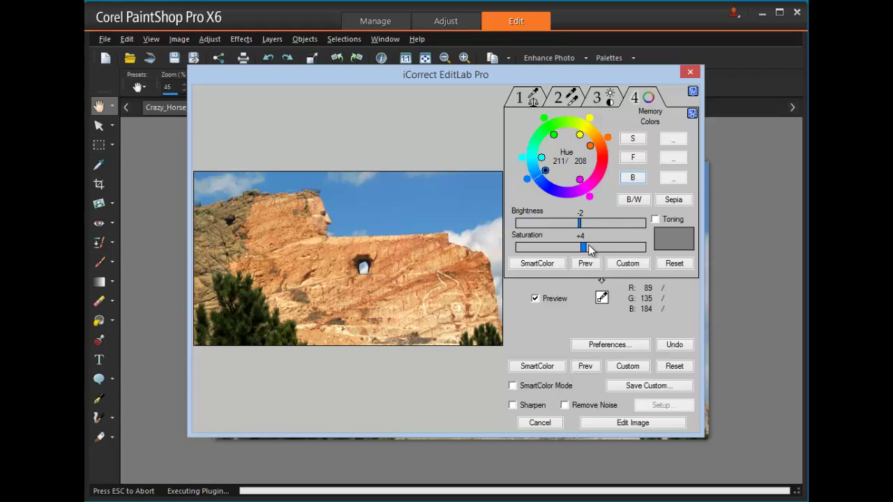
{"action": "left_click_drag", "start_coordinate": [585, 250], "coordinate": [590, 255]}
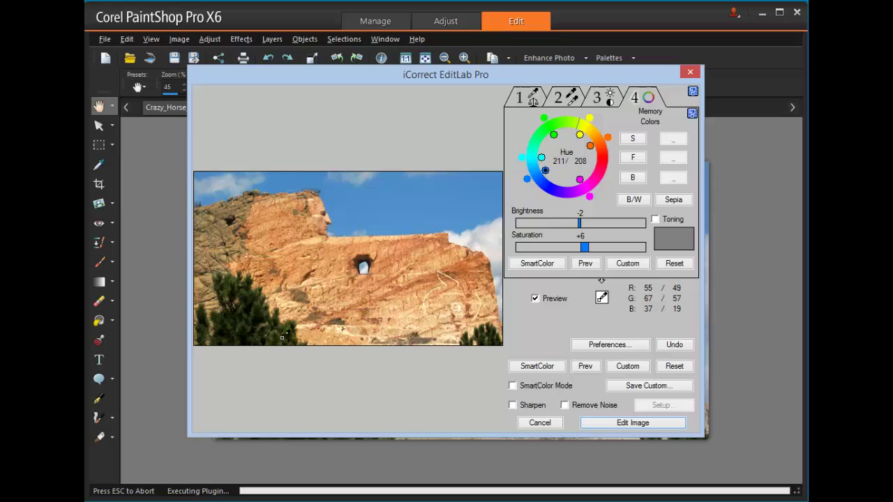
Sample the tree foliage and shift its hue from 74 to 92 with brightness +12, saturation +17
{"action": "left_click", "coordinate": [273, 336]}
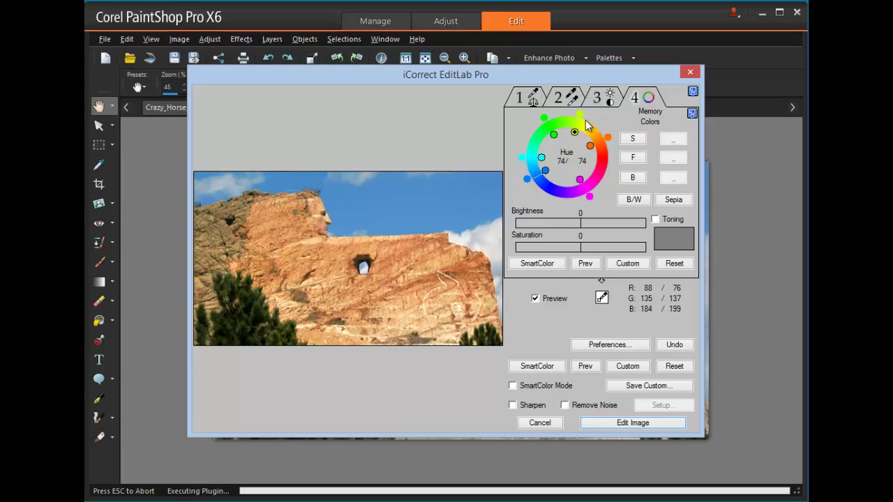
{"action": "mouse_move", "coordinate": [583, 117]}
{"action": "left_mouse_down"}
{"action": "mouse_move", "coordinate": [565, 112]}
{"action": "mouse_move", "coordinate": [572, 129]}
{"action": "left_mouse_up"}
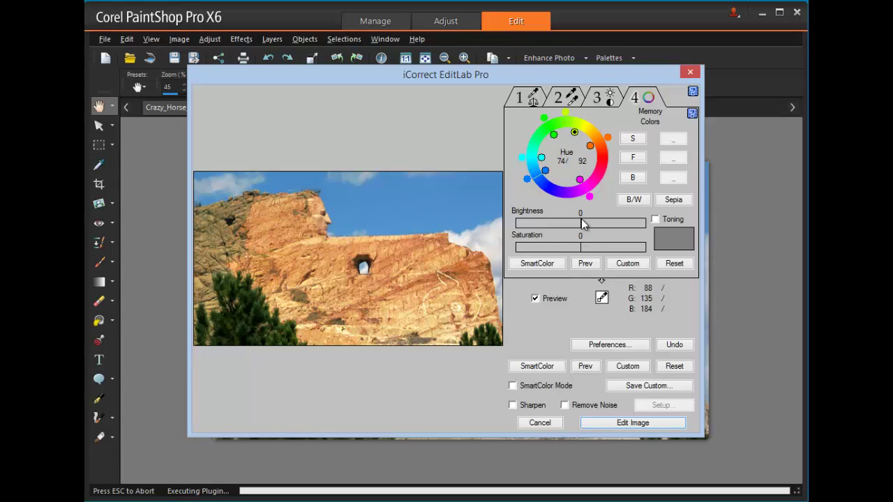
{"action": "left_click_drag", "start_coordinate": [583, 223], "coordinate": [610, 257]}
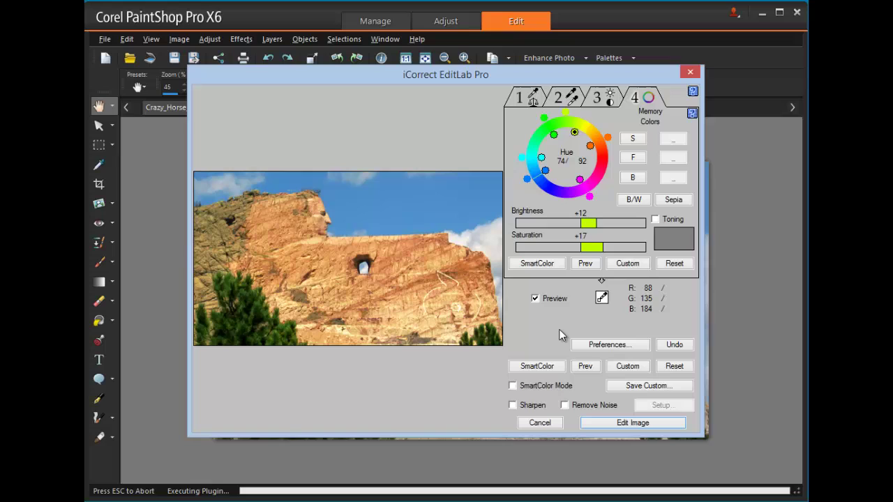
Compare before and after, enable Sharpen, disable Remove Noise, and apply via Edit Image
{"action": "left_click", "coordinate": [536, 298]}
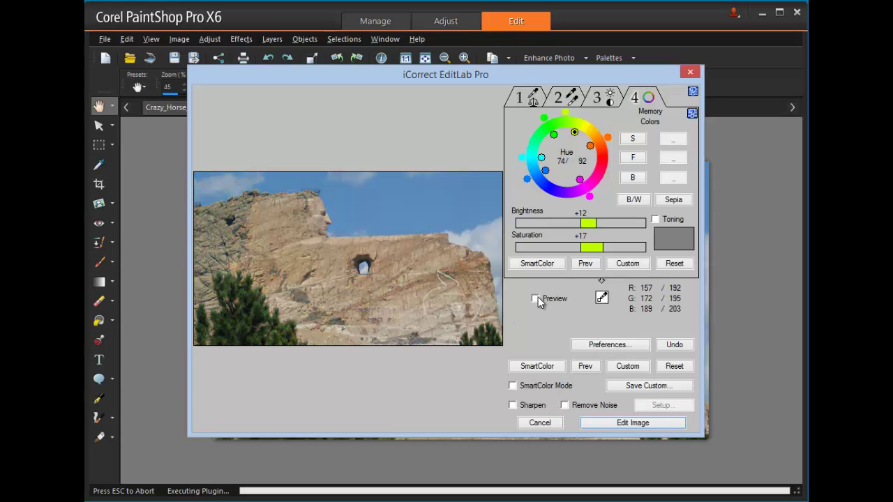
{"action": "left_click", "coordinate": [535, 299]}
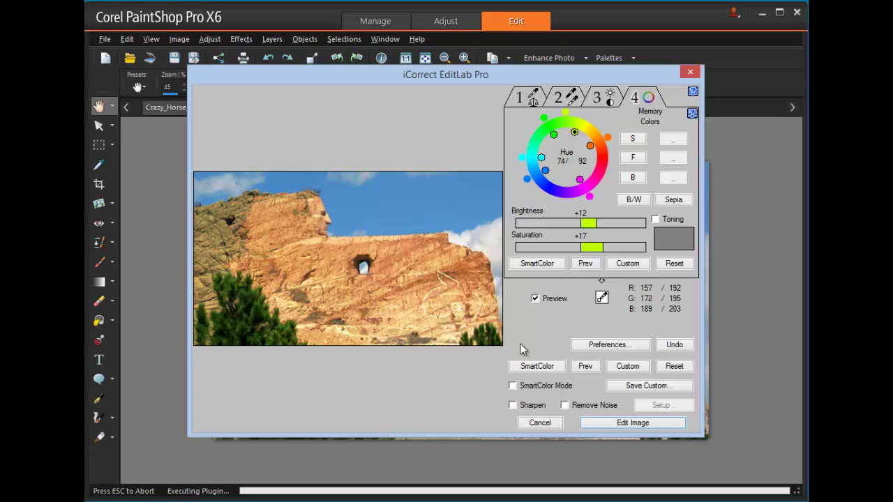
{"action": "left_click", "coordinate": [514, 407]}
{"action": "left_click", "coordinate": [566, 405]}
{"action": "left_click", "coordinate": [633, 425]}
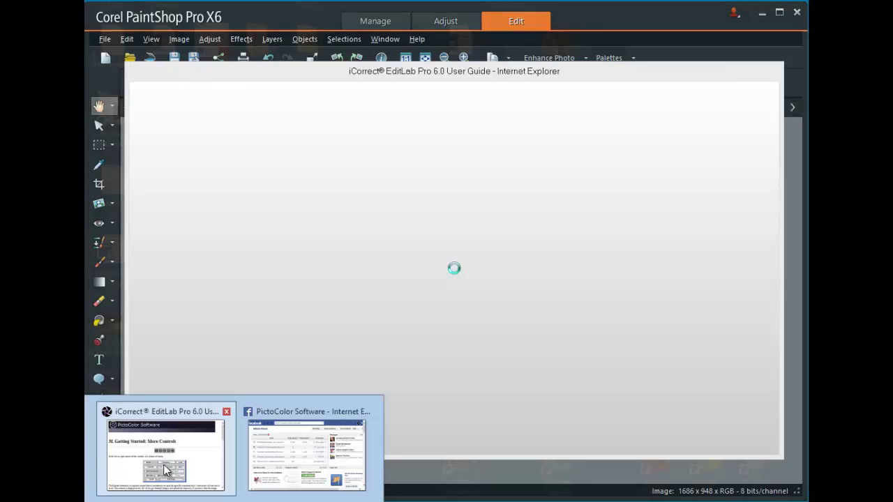
{"action": "left_click", "coordinate": [165, 470]}
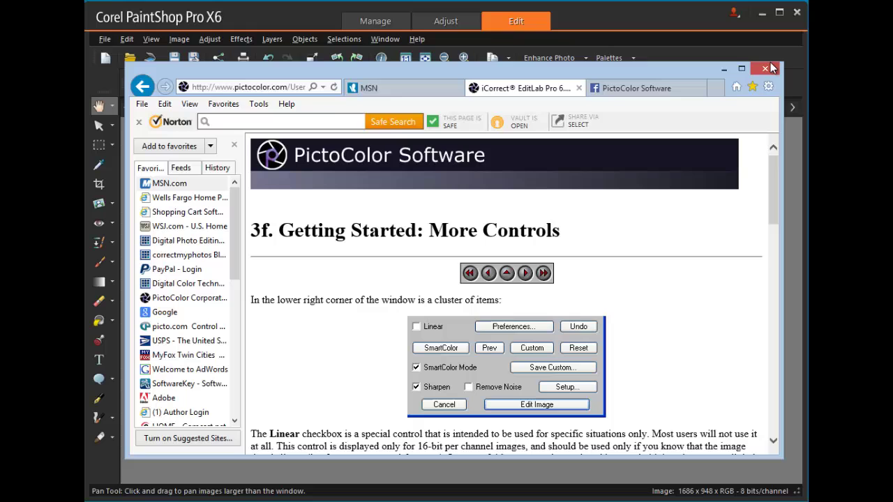
{"action": "left_click", "coordinate": [724, 69]}
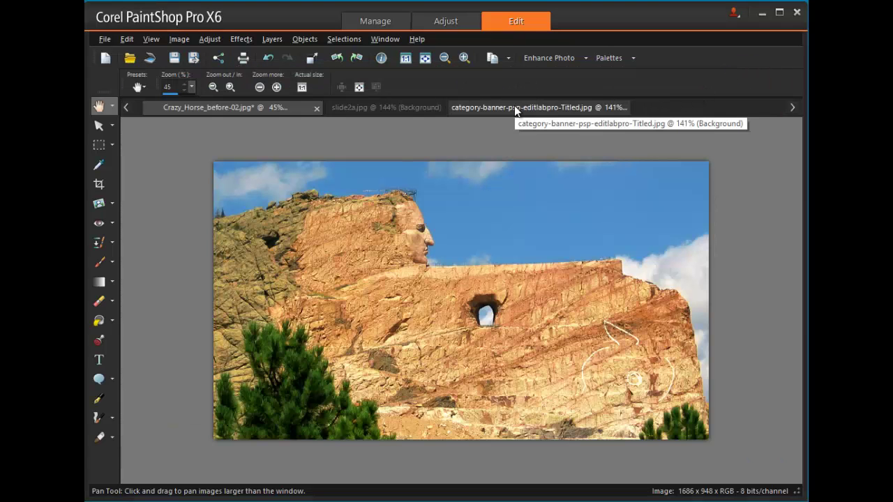
Switch to the category-banner-psp-editlabpro-Titled.jpg plug-ins banner image
{"action": "left_click", "coordinate": [514, 106]}
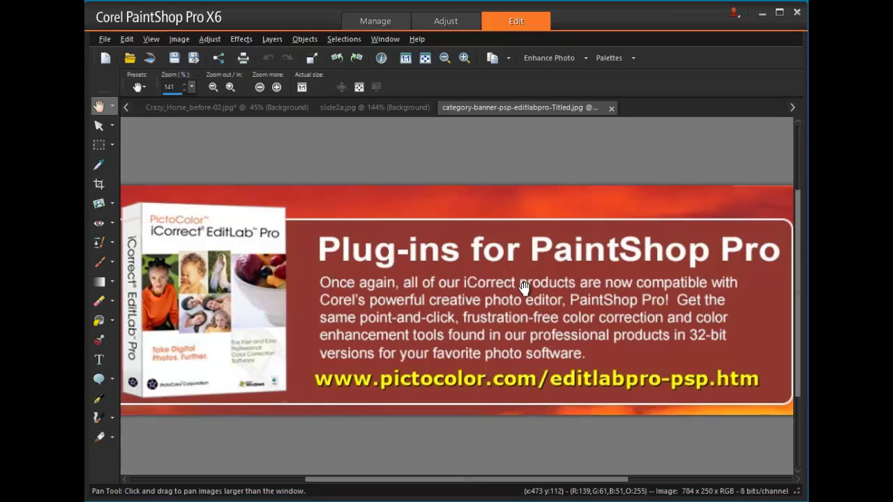